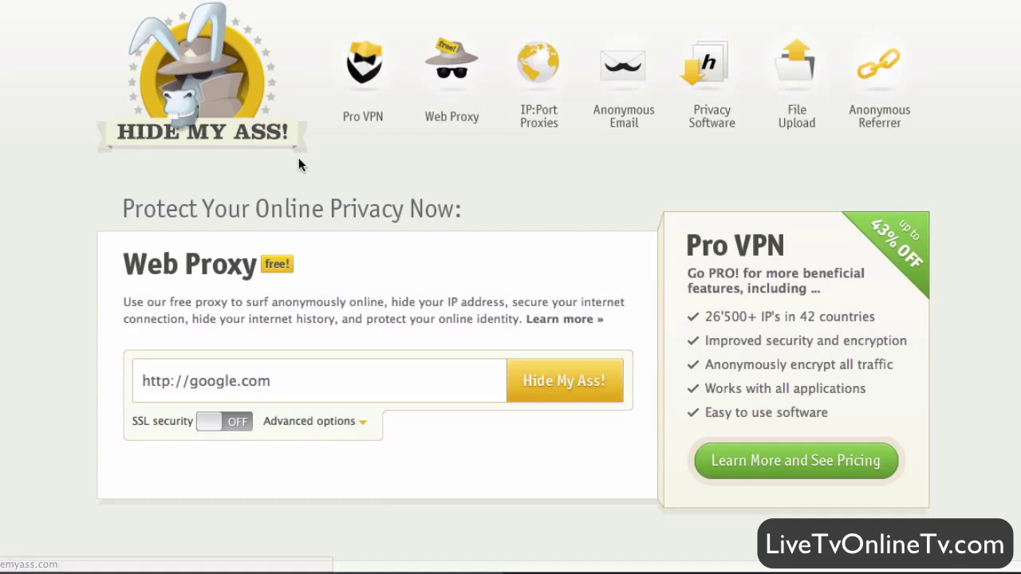
Open the Pro VPN product page and review its $11.52, $50.66 and $78.66 pricing plans
{"action": "left_click", "coordinate": [377, 119]}
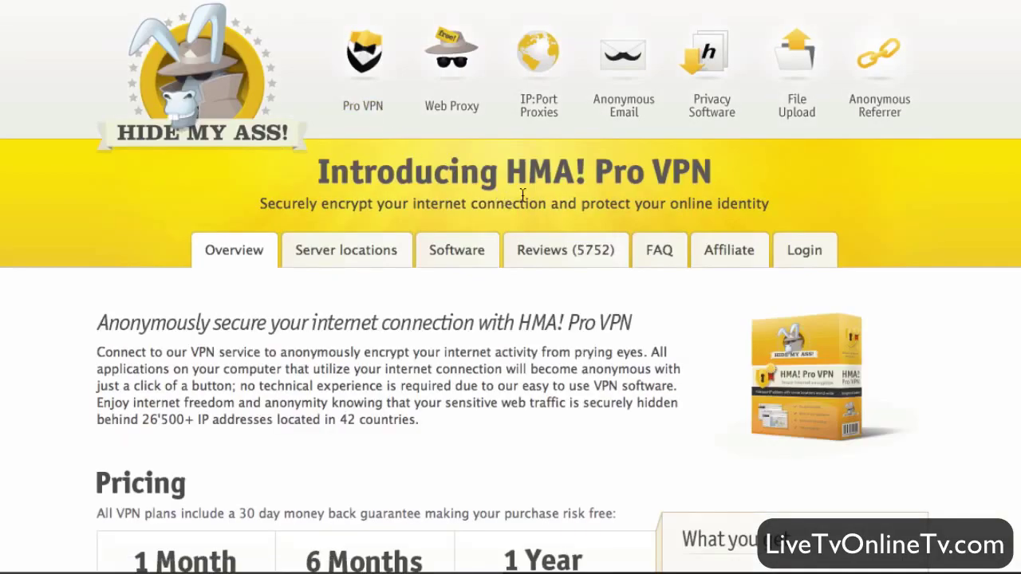
{"action": "scroll", "coordinate": [522, 193], "scroll_direction": "down", "scroll_amount": 1}
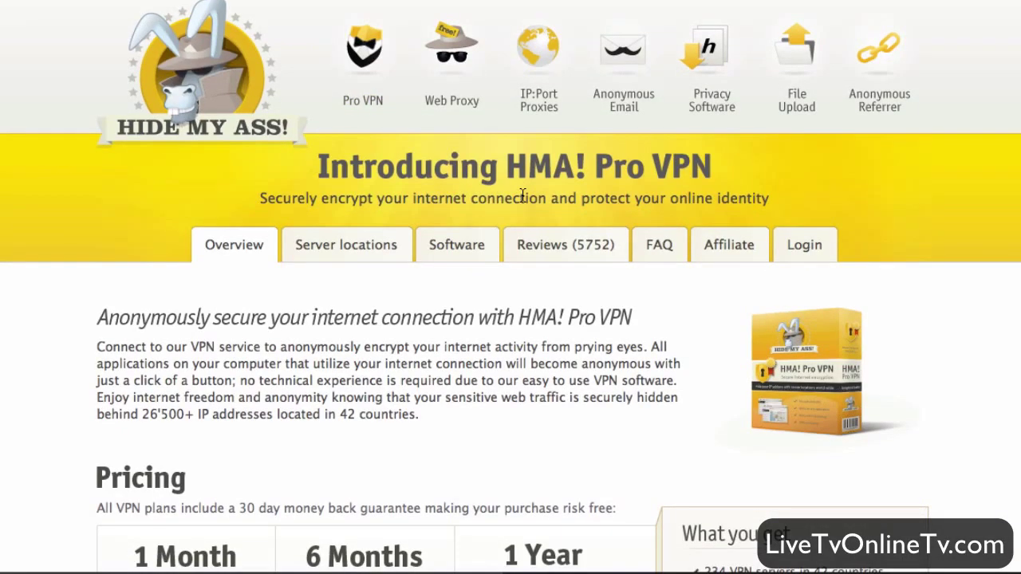
{"action": "scroll", "coordinate": [524, 194], "scroll_direction": "down", "scroll_amount": 5}
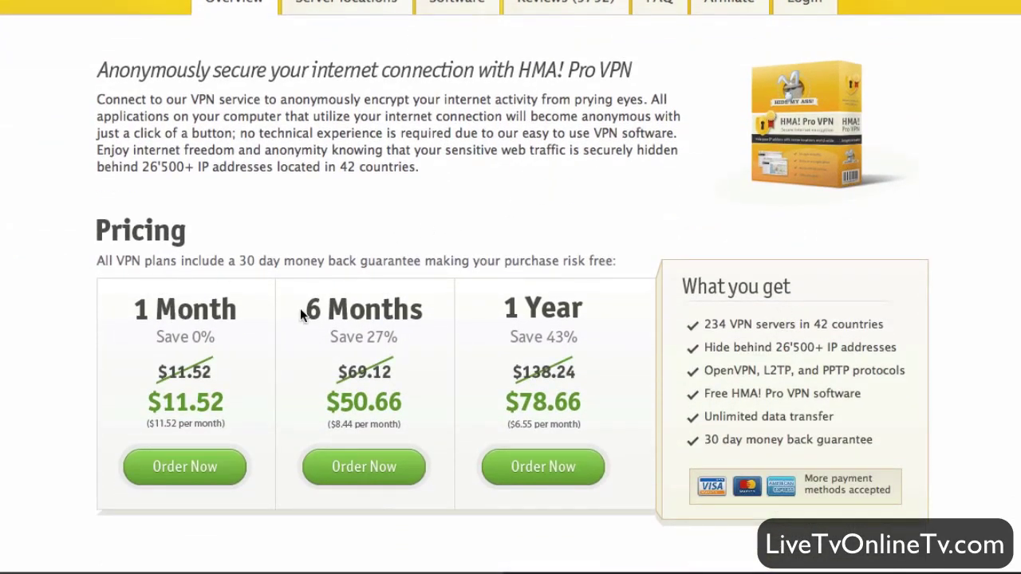
{"action": "scroll", "coordinate": [594, 311], "scroll_direction": "up", "scroll_amount": 5}
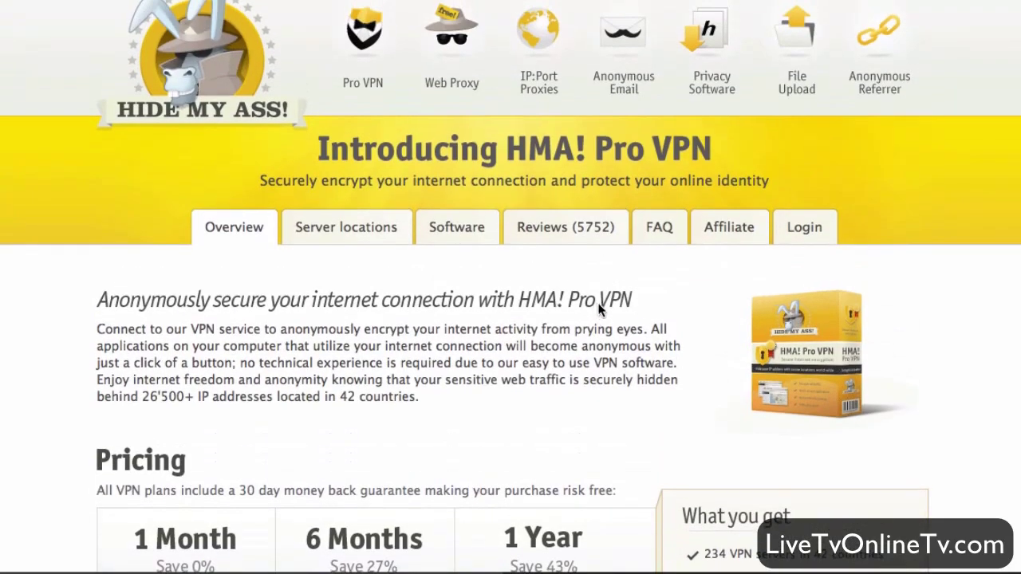
Sign in to the VPN control panel and download and launch the Mac OS X client
{"action": "left_click", "coordinate": [810, 233]}
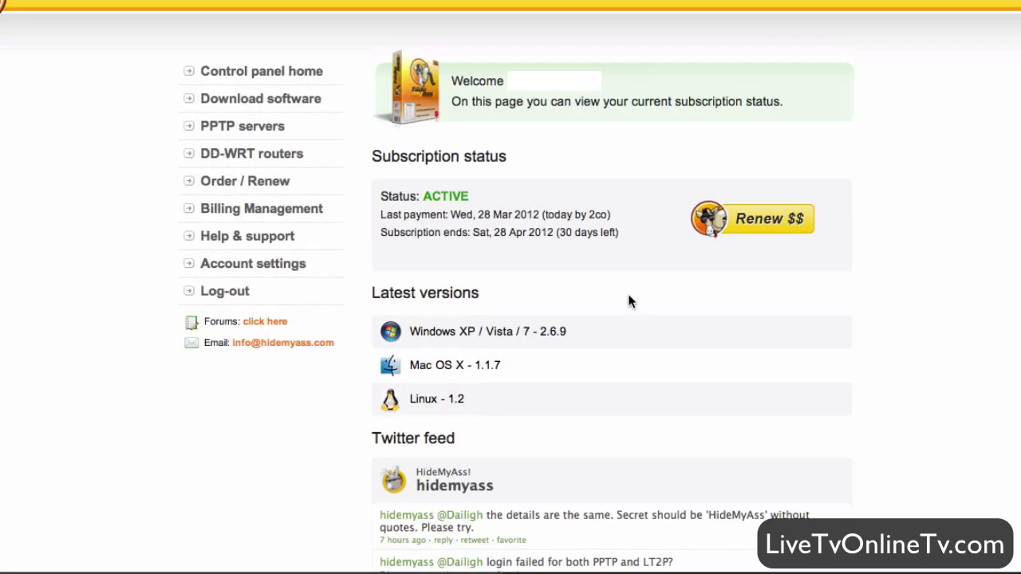
{"action": "left_click", "coordinate": [445, 373]}
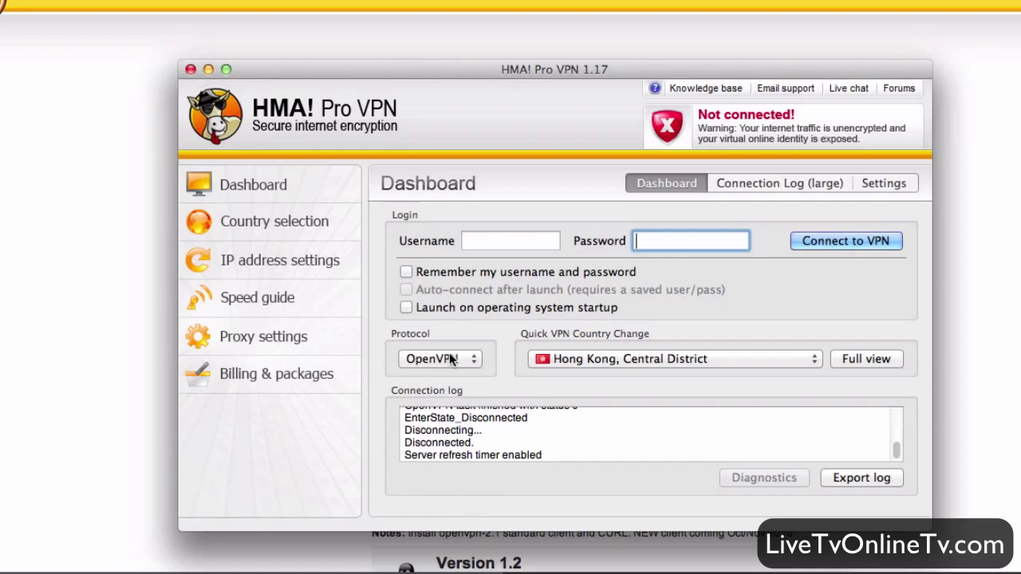
Enter the account username and password in the client's login fields
{"action": "left_click", "coordinate": [480, 243]}
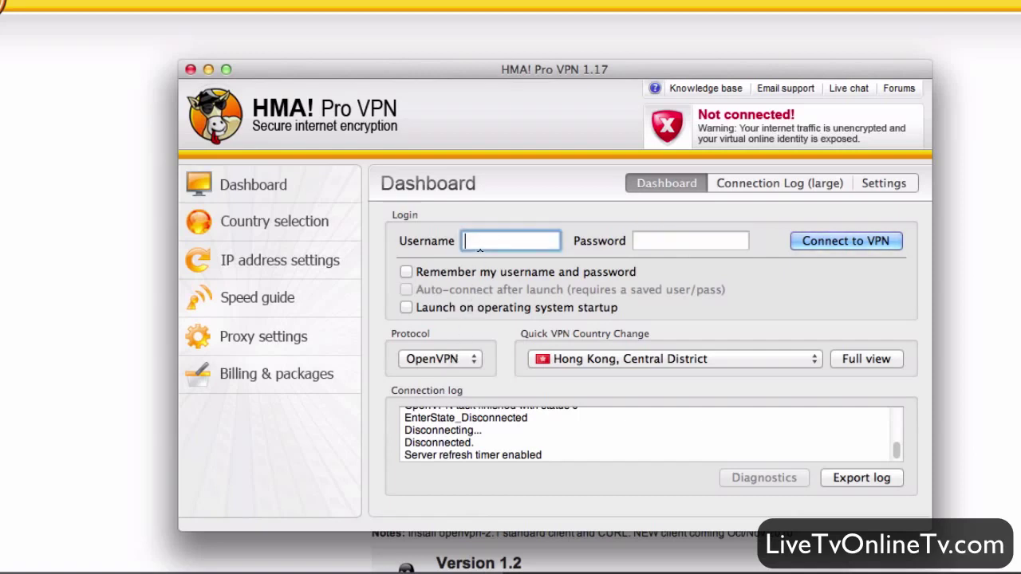
{"action": "type", "text": "k"}
{"action": "key", "text": "Tab"}
{"action": "type", "text": "••••••••"}
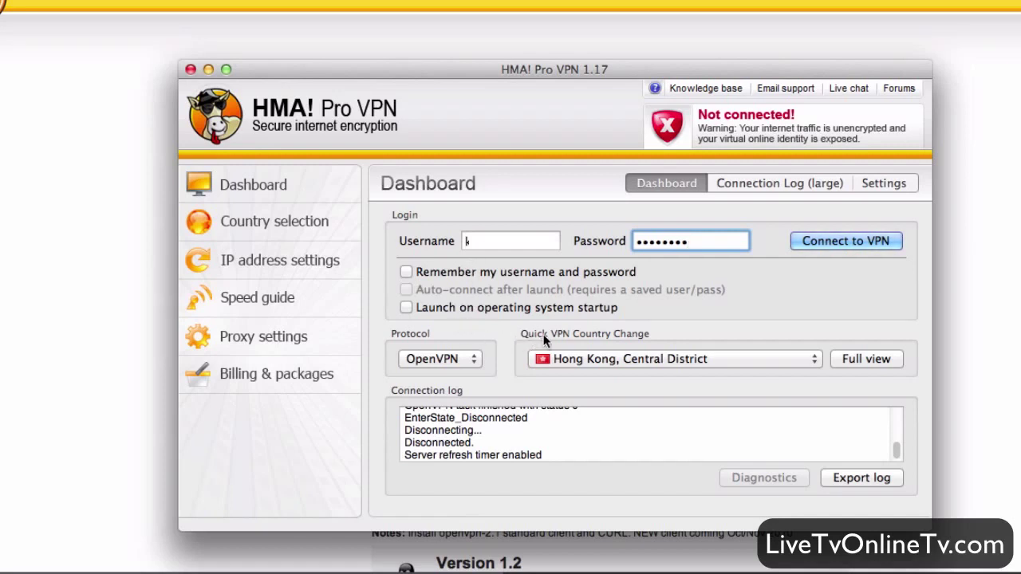
Set the quick server to USA, Arizona, Phoenix (LOC1 S1) and show the server map
{"action": "left_click", "coordinate": [636, 361]}
{"action": "scroll", "coordinate": [638, 365], "scroll_direction": "down", "scroll_amount": 10}
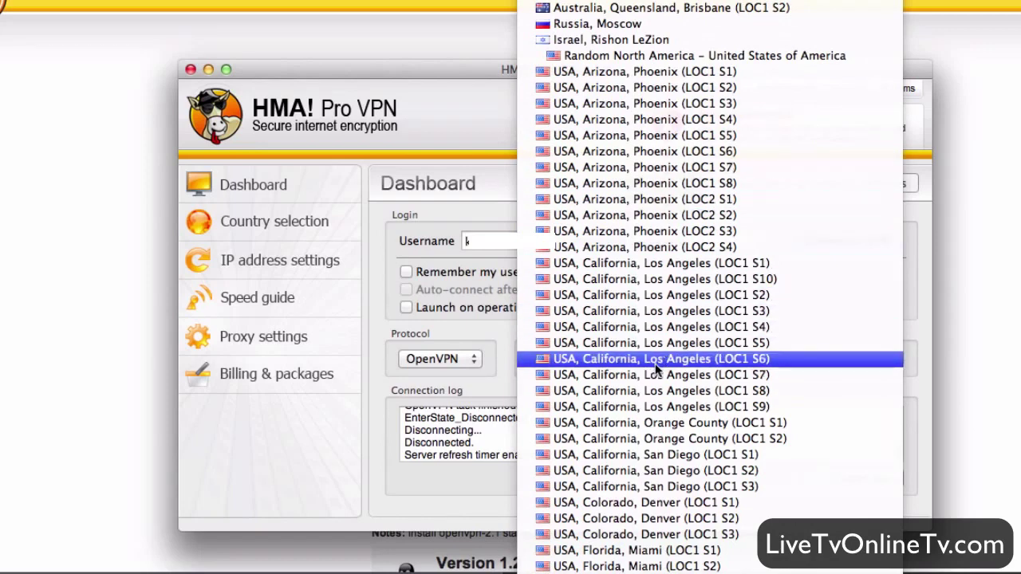
{"action": "left_click", "coordinate": [616, 75]}
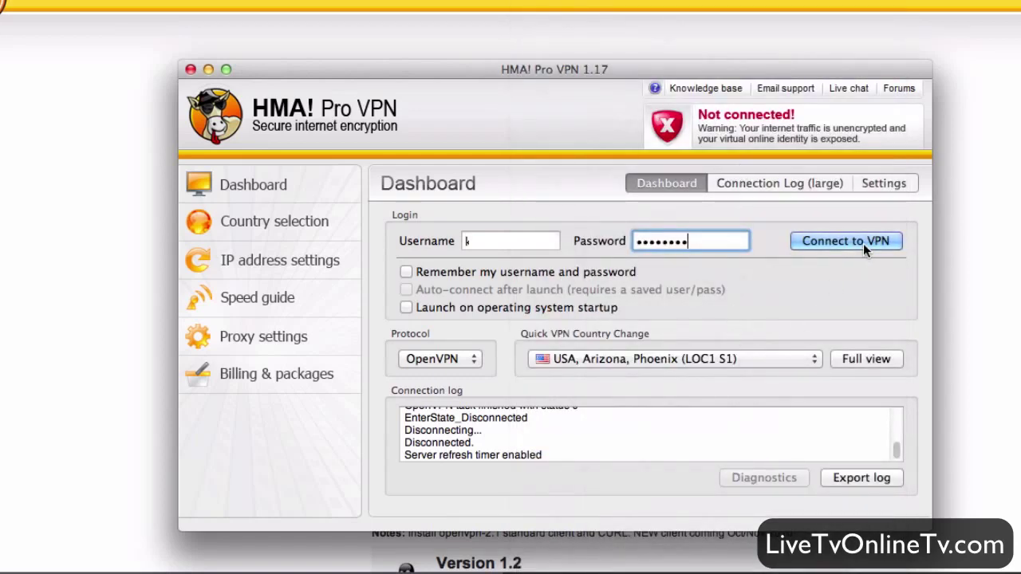
{"action": "left_click", "coordinate": [301, 222]}
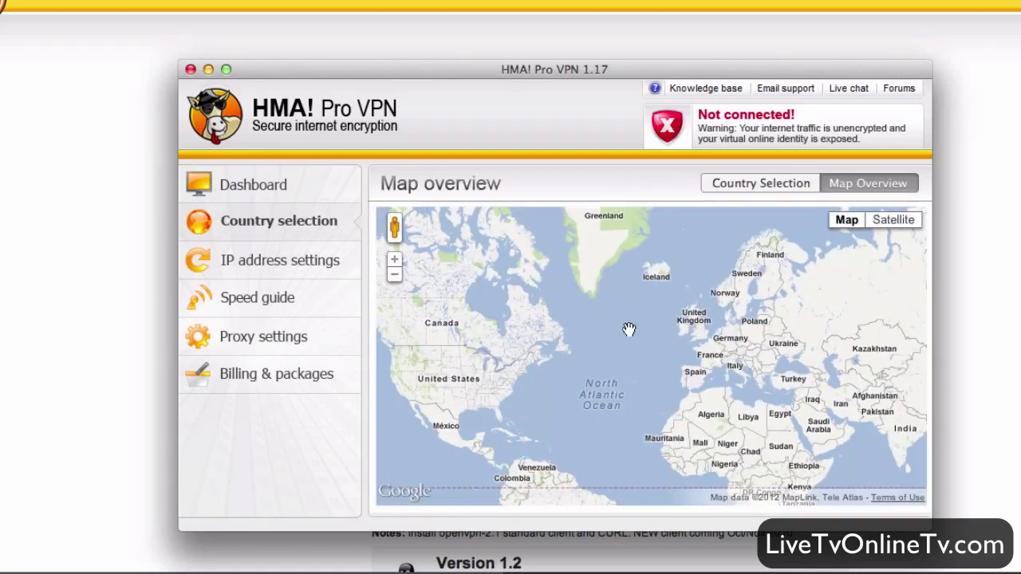
Pan the server map, browse the country list's Europe – Ireland entry, then view IP settings and Speed Guide
{"action": "left_click_drag", "start_coordinate": [771, 390], "coordinate": [764, 349]}
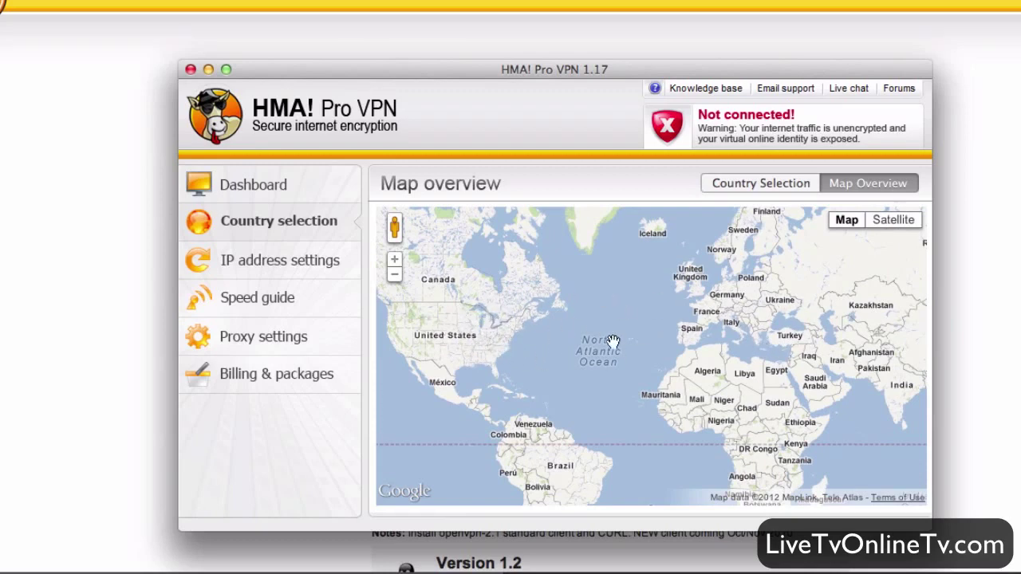
{"action": "left_click", "coordinate": [760, 185]}
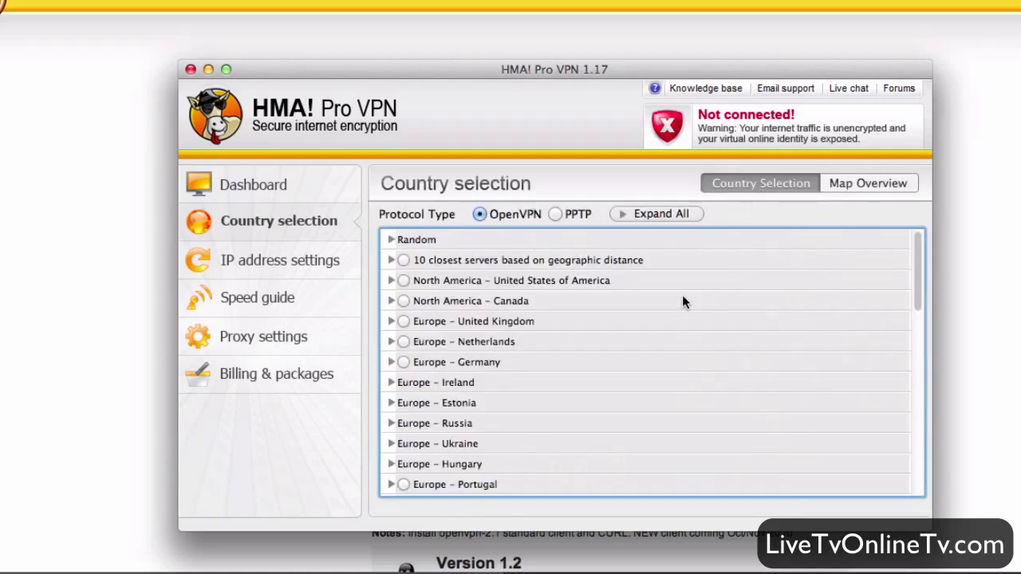
{"action": "left_click", "coordinate": [391, 382]}
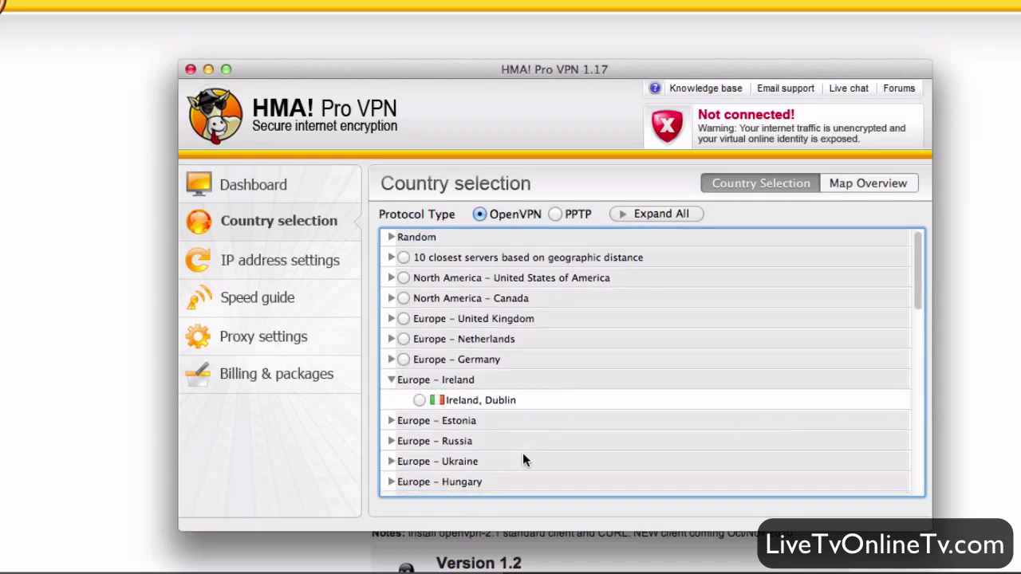
{"action": "scroll", "coordinate": [522, 452], "scroll_direction": "down", "scroll_amount": 1}
{"action": "left_click", "coordinate": [391, 356]}
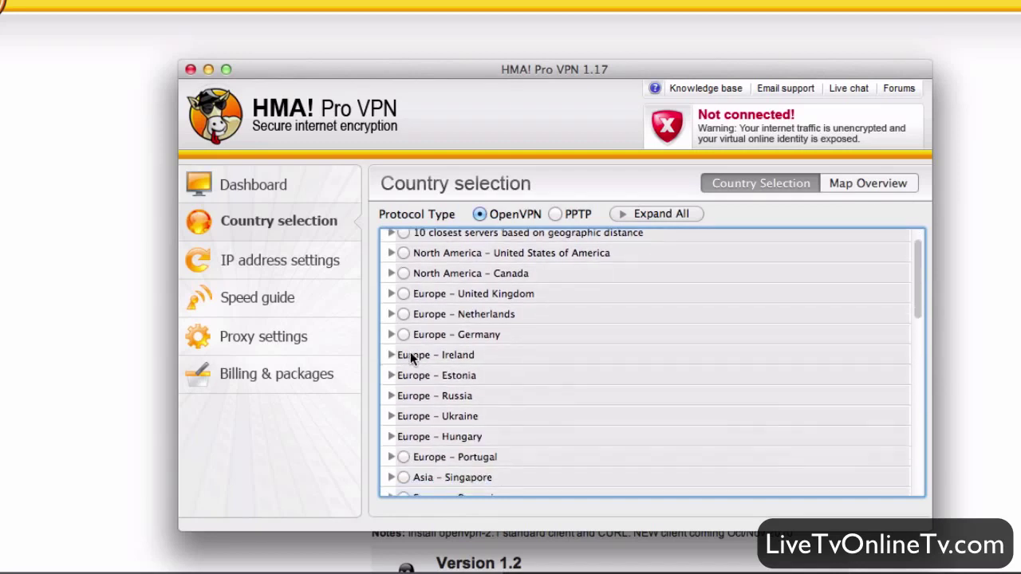
{"action": "left_click", "coordinate": [300, 268]}
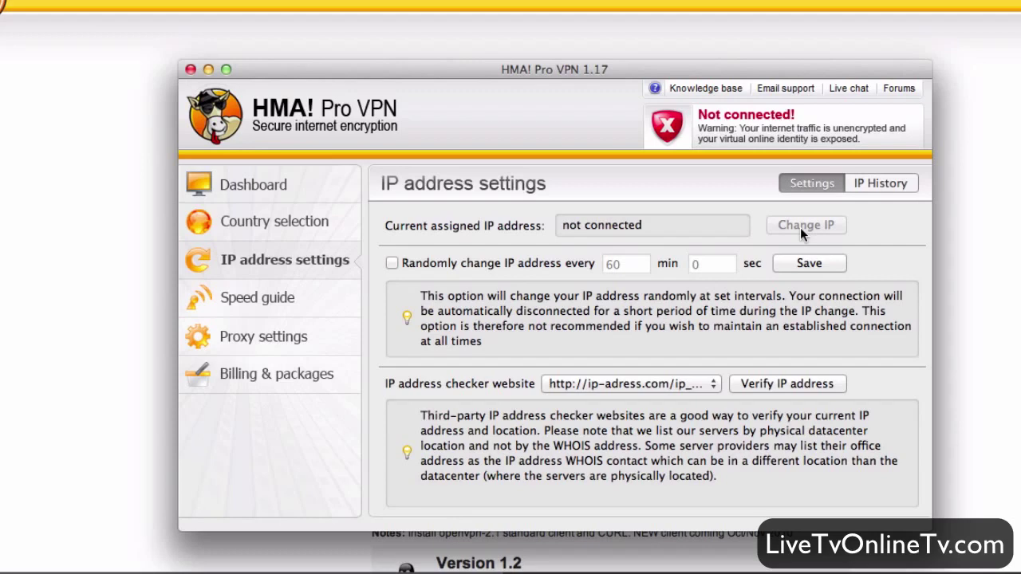
{"action": "left_click", "coordinate": [288, 307]}
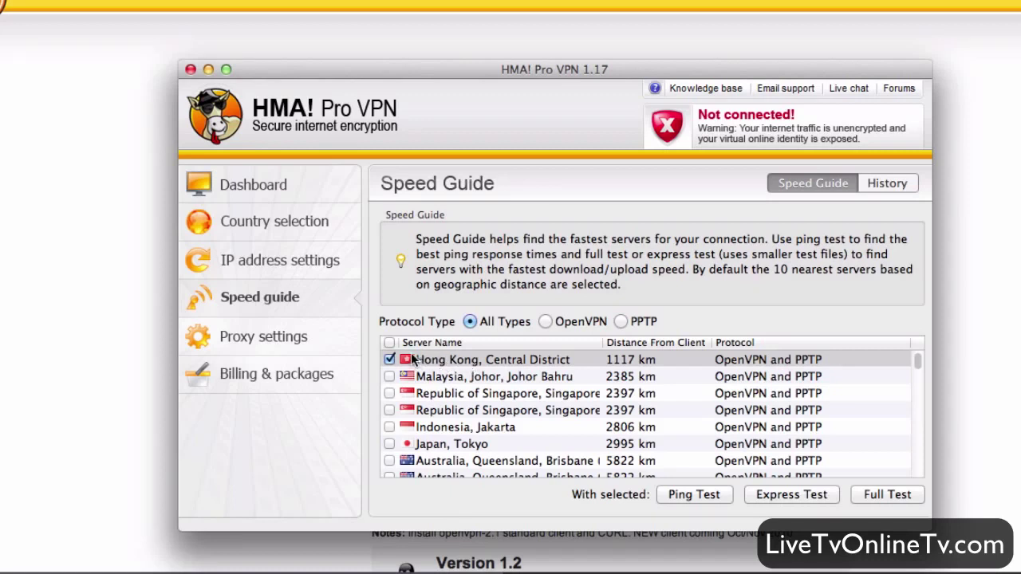
Express-test the Hong Kong server, declining new server groups, and close the results
{"action": "left_click", "coordinate": [790, 494]}
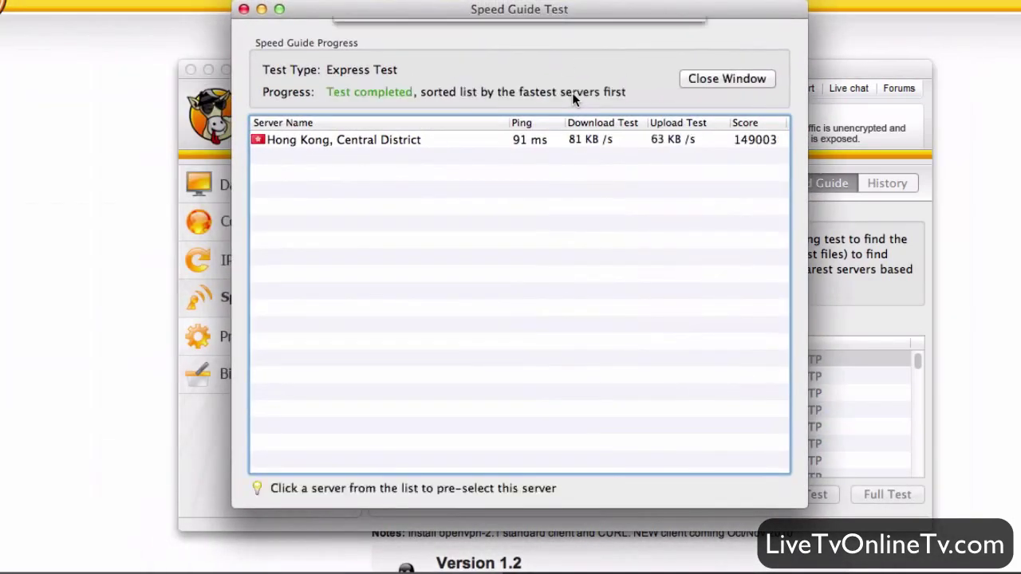
{"action": "left_click", "coordinate": [570, 159]}
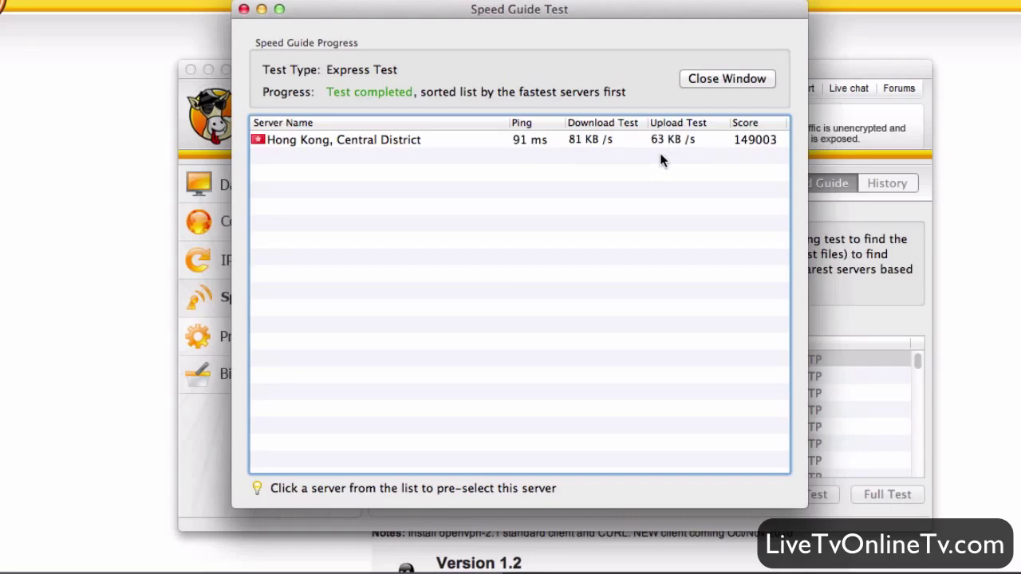
{"action": "left_click", "coordinate": [690, 78]}
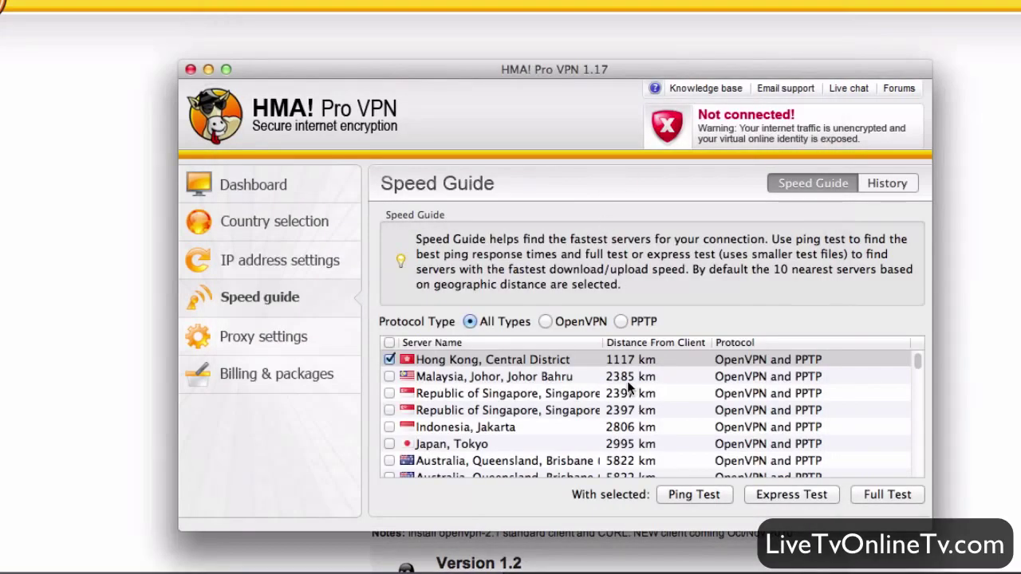
{"action": "scroll", "coordinate": [627, 384], "scroll_direction": "down", "scroll_amount": 2}
{"action": "scroll", "coordinate": [626, 385], "scroll_direction": "up", "scroll_amount": 2}
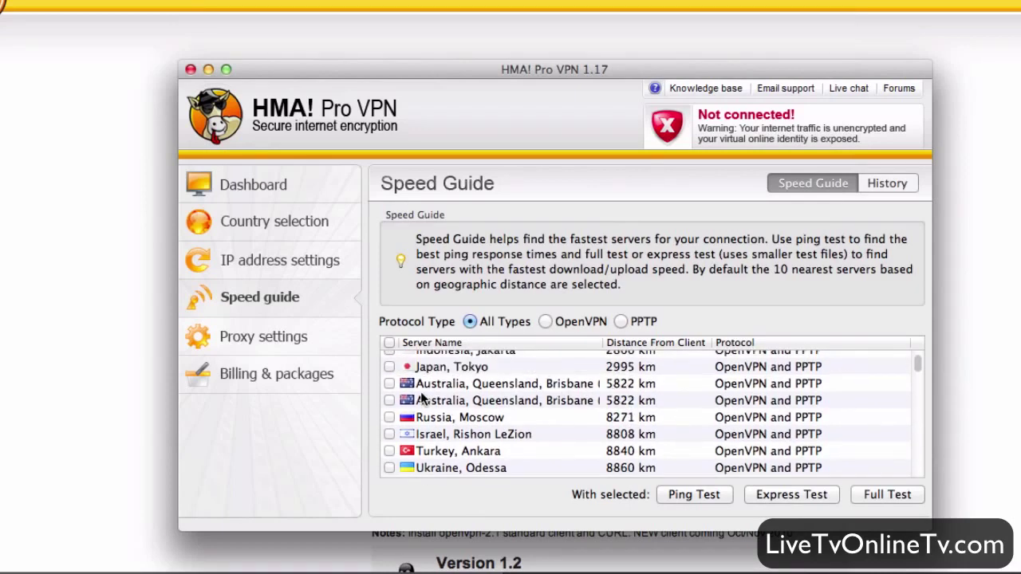
Tick both Brisbane servers, untick Hong Kong, and view the proxy settings
{"action": "left_click", "coordinate": [390, 385]}
{"action": "left_click", "coordinate": [390, 407]}
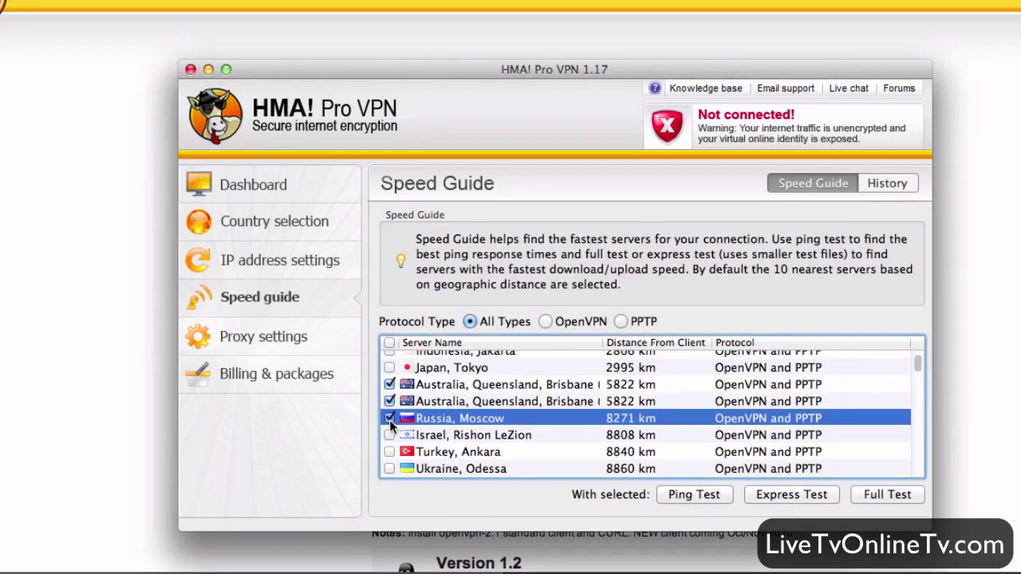
{"action": "scroll", "coordinate": [401, 420], "scroll_direction": "up", "scroll_amount": 1}
{"action": "scroll", "coordinate": [401, 420], "scroll_direction": "up", "scroll_amount": 2}
{"action": "left_click", "coordinate": [389, 359]}
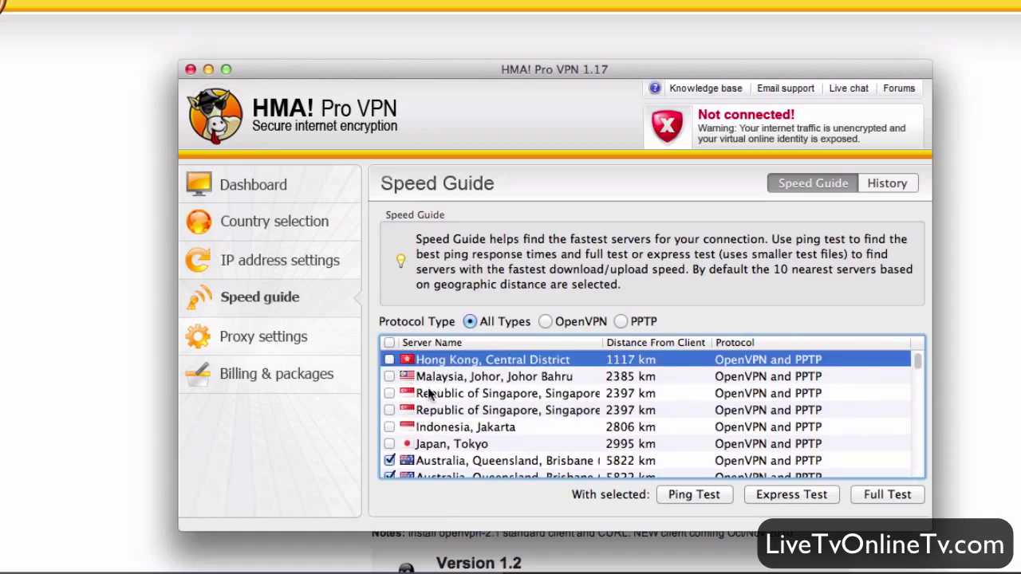
{"action": "scroll", "coordinate": [639, 470], "scroll_direction": "down", "scroll_amount": 3}
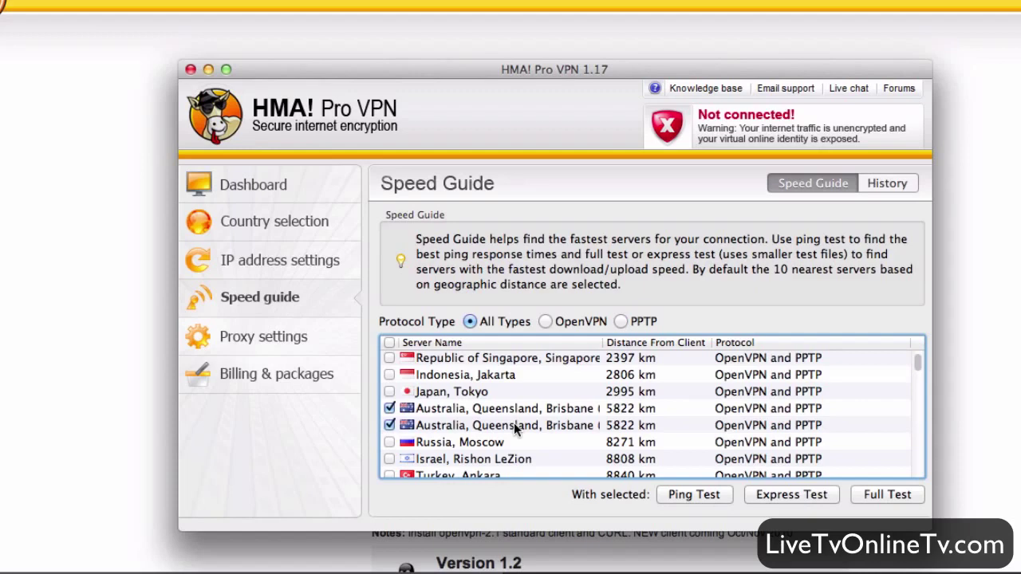
{"action": "left_click", "coordinate": [258, 338]}
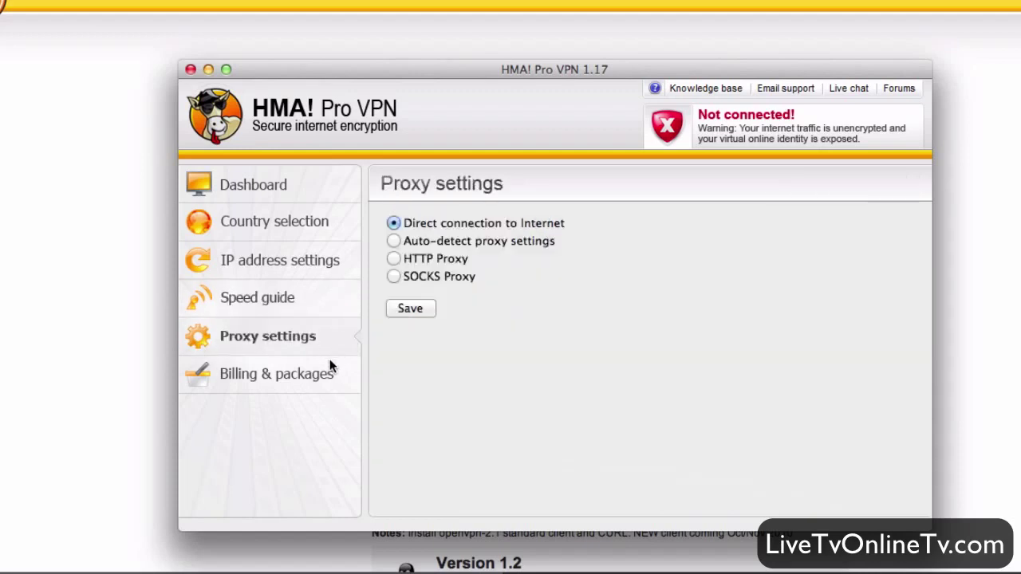
Review the Billing & packages page, then return to the Dashboard
{"action": "left_click", "coordinate": [331, 364]}
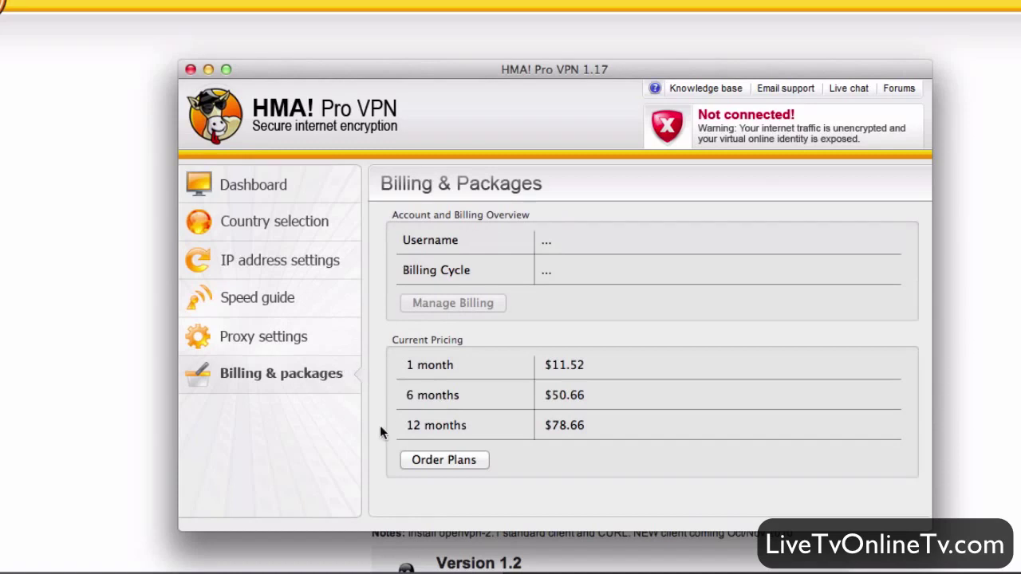
{"action": "left_click", "coordinate": [303, 185]}
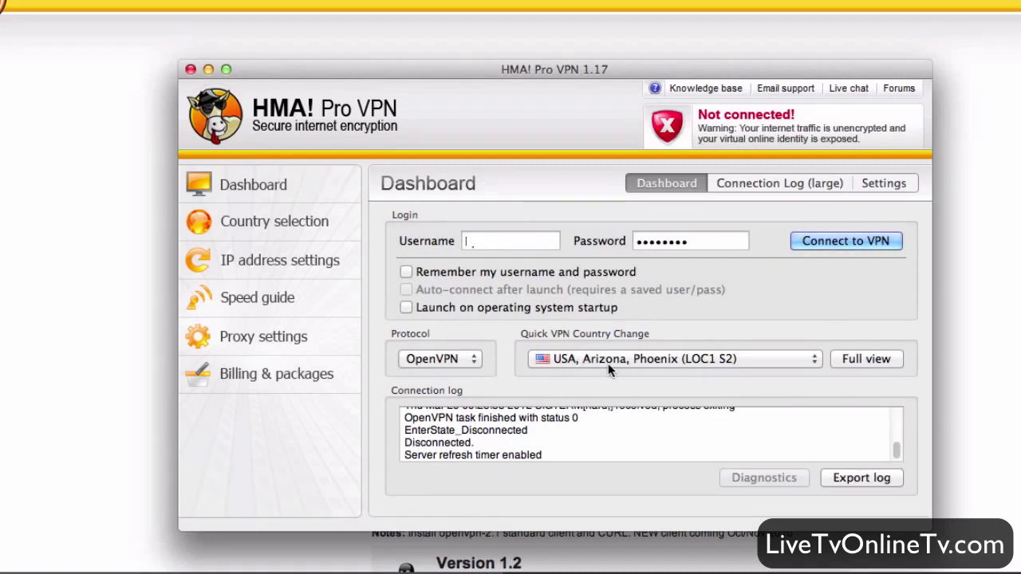
Connect to the USA, Arizona, Phoenix (LOC1 S2) server, retrying after the first attempt drops
{"action": "left_click", "coordinate": [866, 243]}
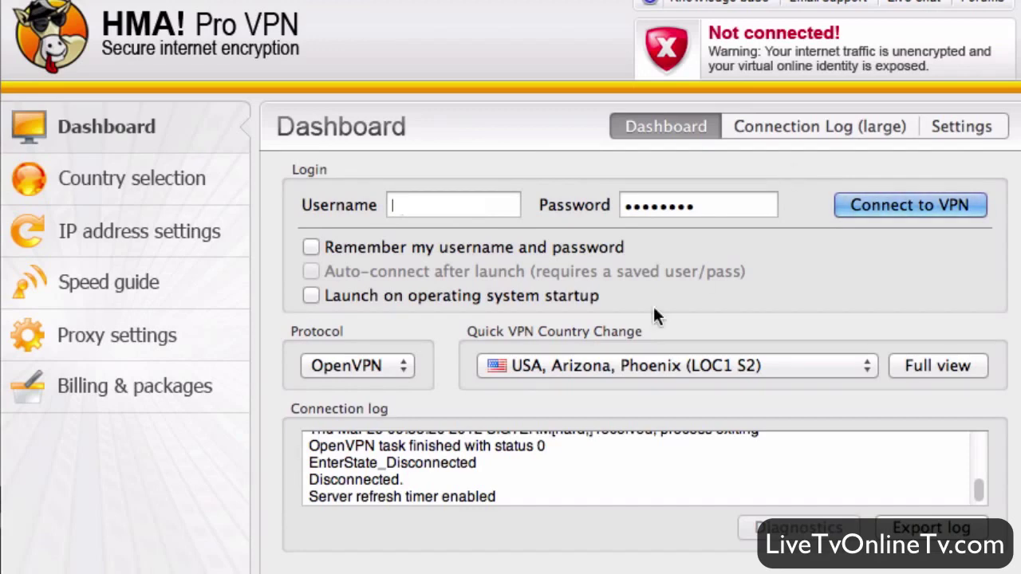
{"action": "left_click", "coordinate": [875, 203]}
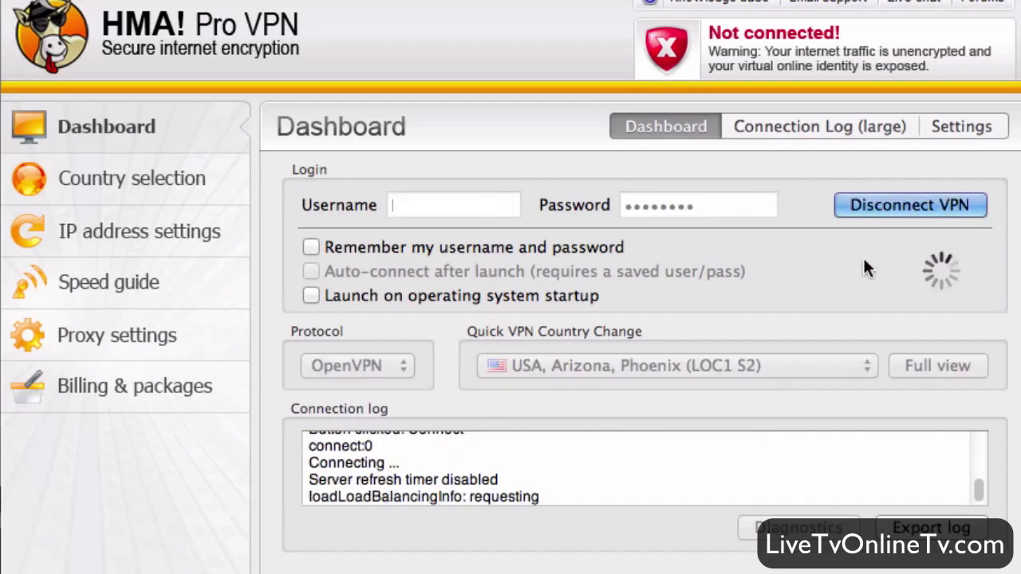